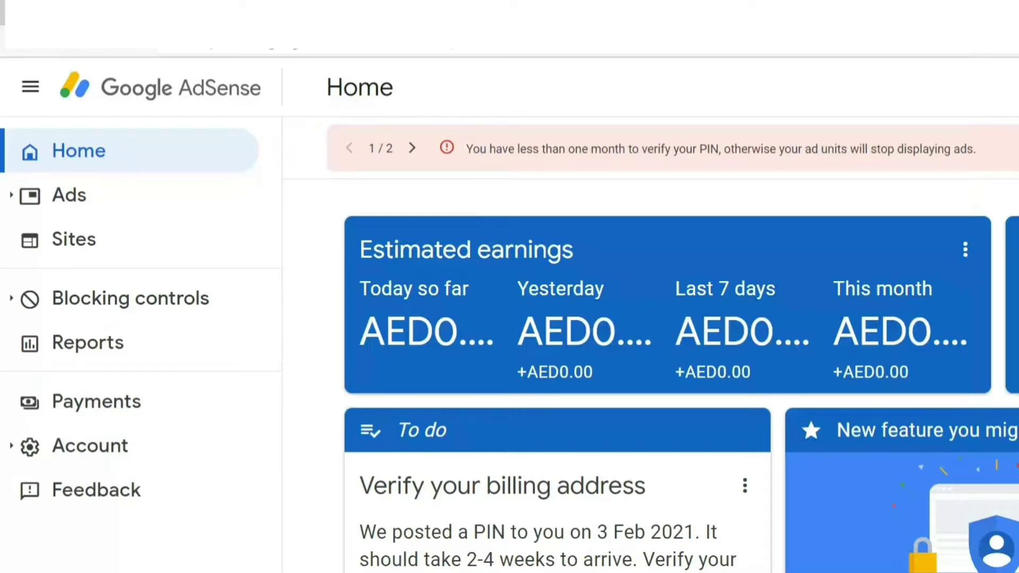
Open Help from the Verify your billing address card's menu on the Home page.
{"action": "scroll", "coordinate": [652, 345], "scroll_direction": "down", "scroll_amount": 4}
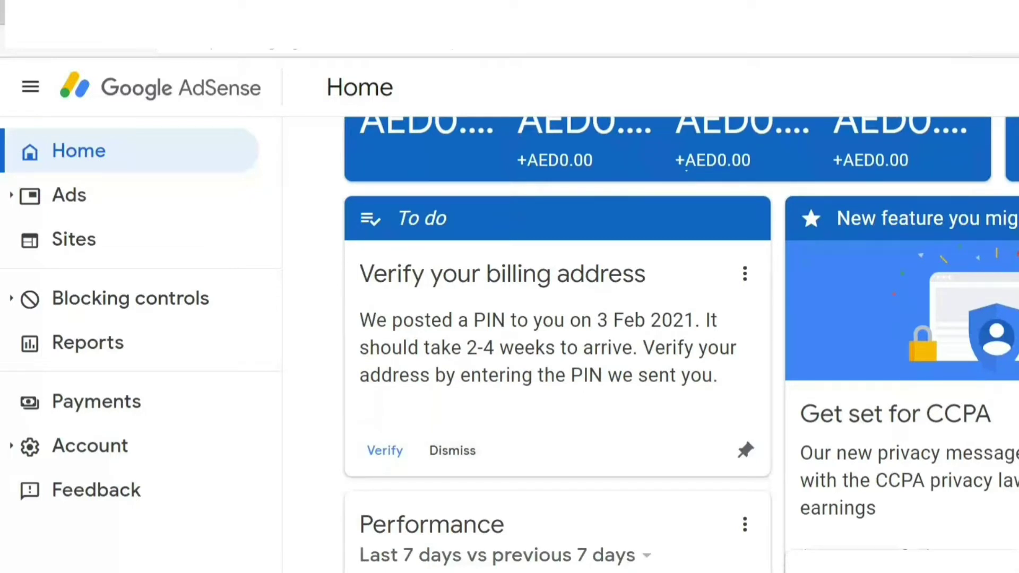
{"action": "left_click", "coordinate": [745, 274]}
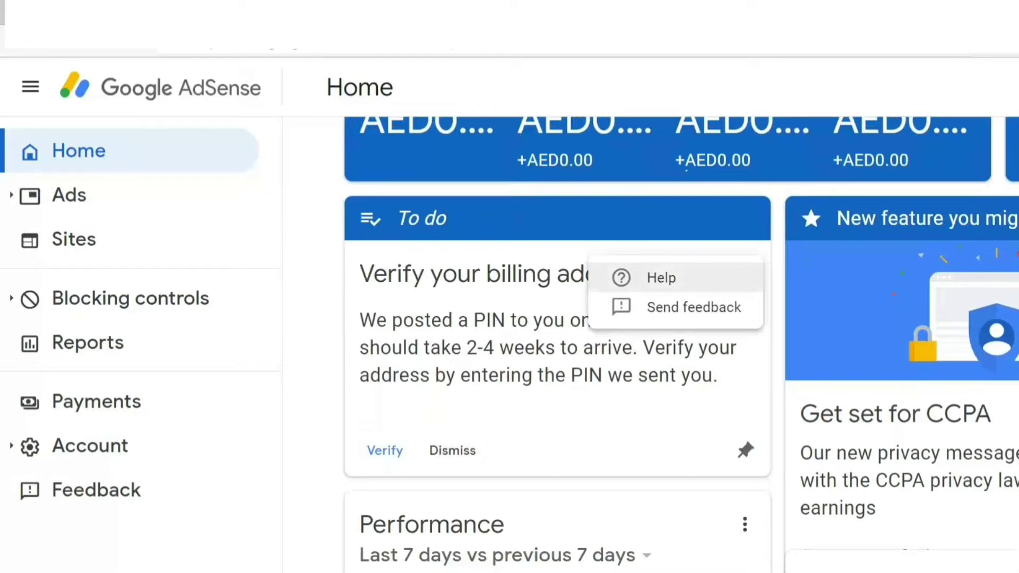
{"action": "left_click", "coordinate": [661, 278]}
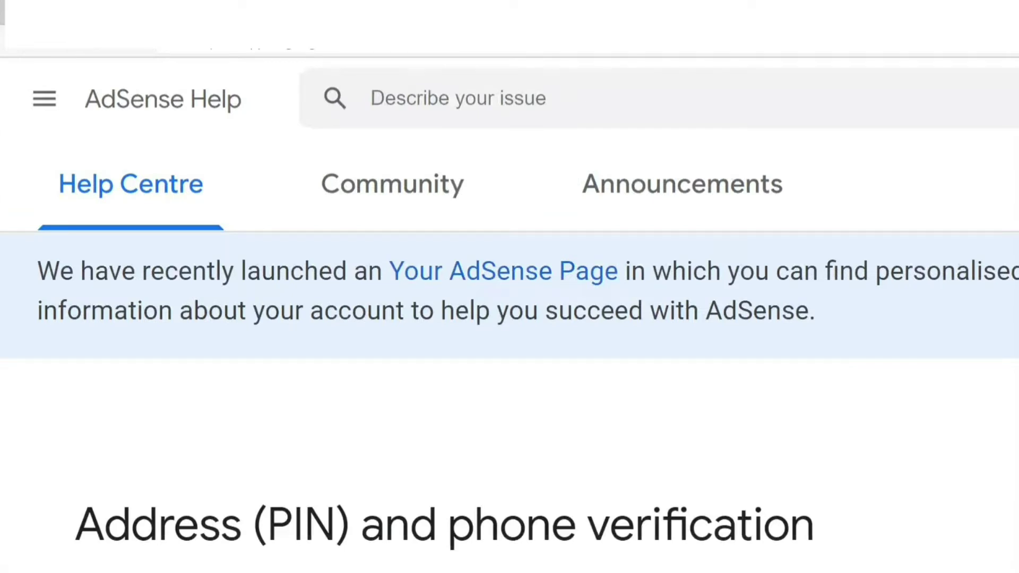
Read through the Address (PIN) and phone verification help article.
{"action": "scroll", "coordinate": [509, 350], "scroll_direction": "down", "scroll_amount": 6}
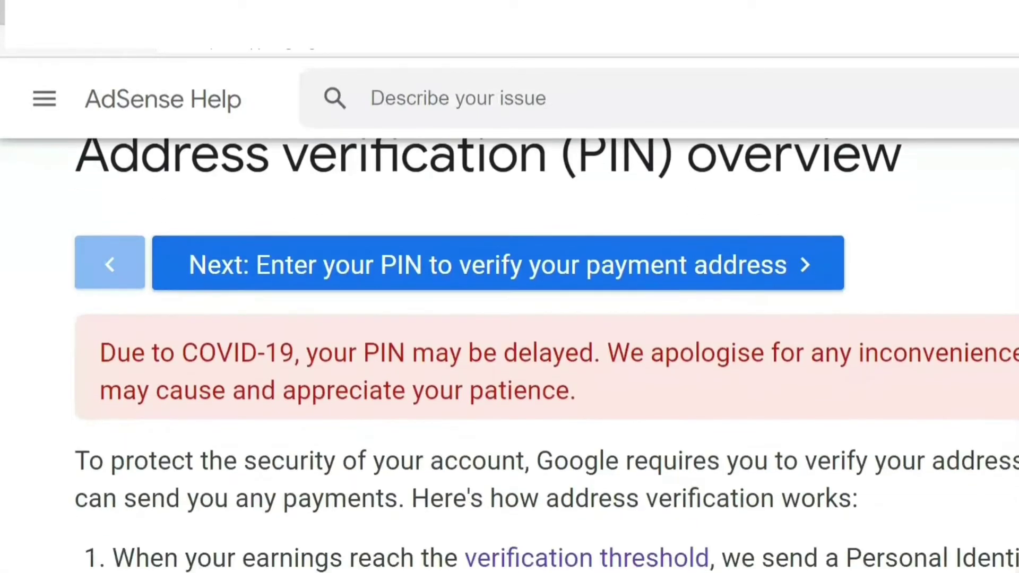
{"action": "scroll", "coordinate": [510, 351], "scroll_direction": "down", "scroll_amount": 5}
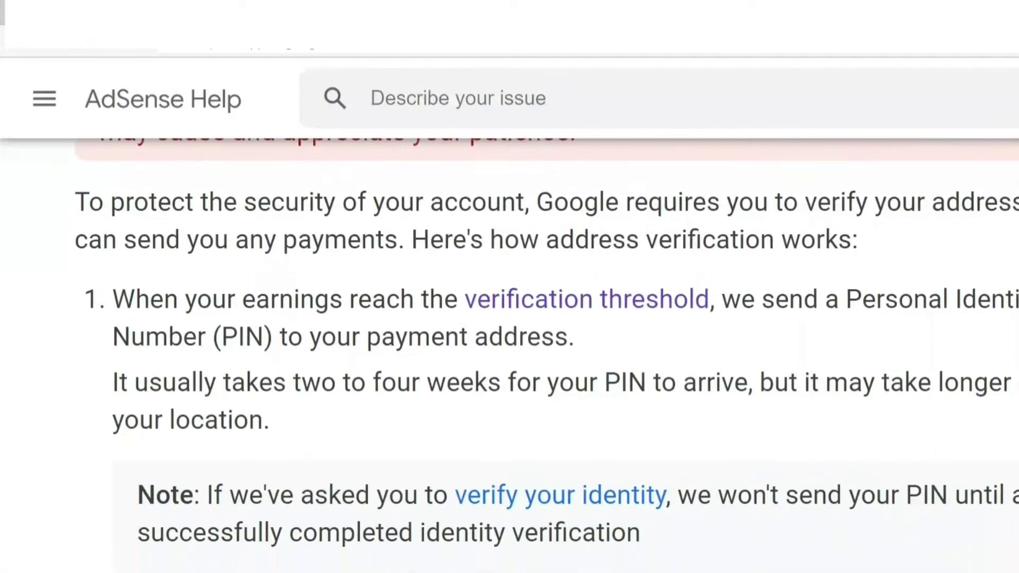
{"action": "scroll", "coordinate": [510, 350], "scroll_direction": "down", "scroll_amount": 5}
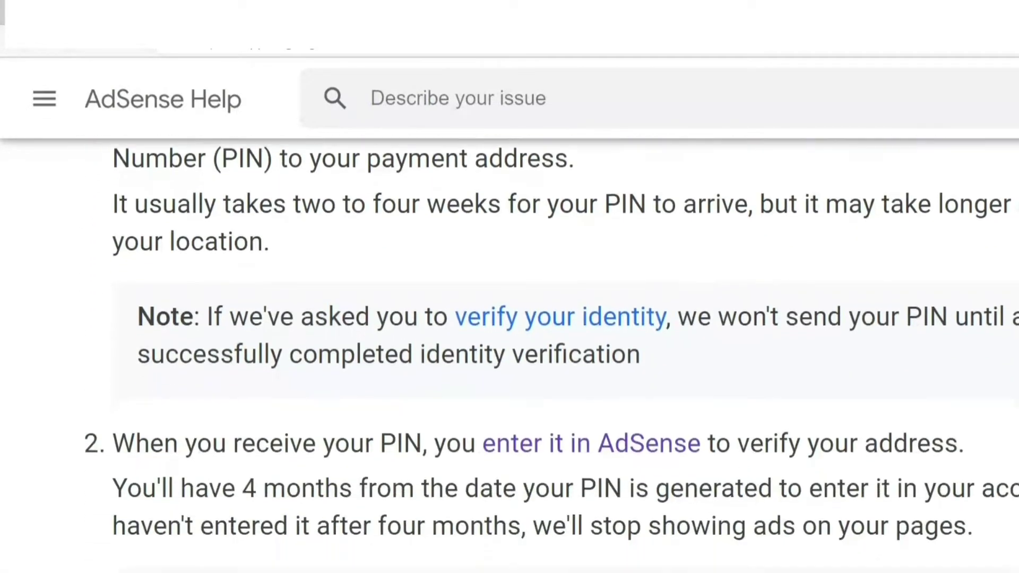
{"action": "scroll", "coordinate": [510, 350], "scroll_direction": "down", "scroll_amount": 10}
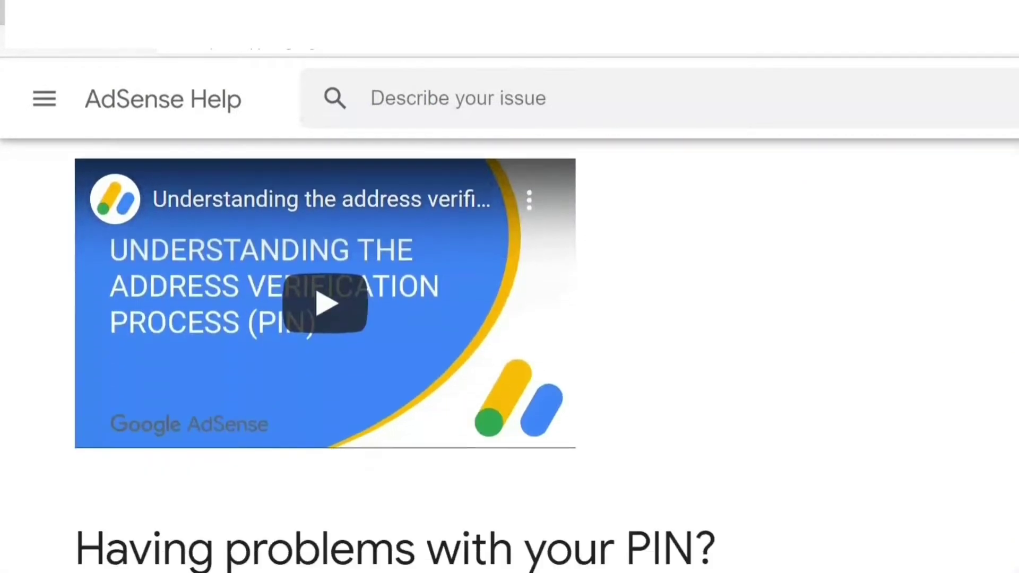
{"action": "scroll", "coordinate": [510, 350], "scroll_direction": "down", "scroll_amount": 2}
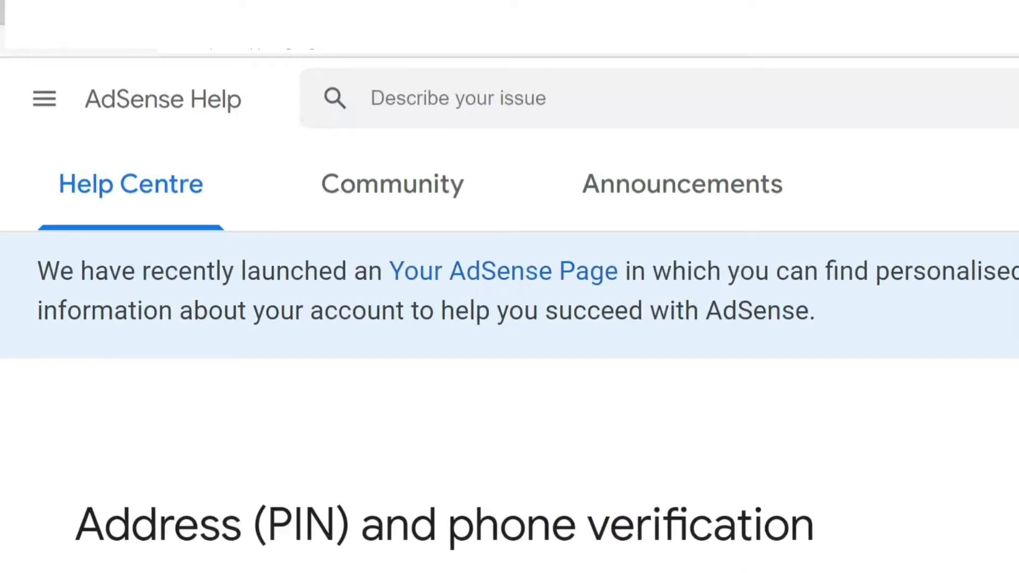
Read the table of PIN delivery problems down to the PIN troubleshooter button.
{"action": "scroll", "coordinate": [510, 371], "scroll_direction": "down", "scroll_amount": 5}
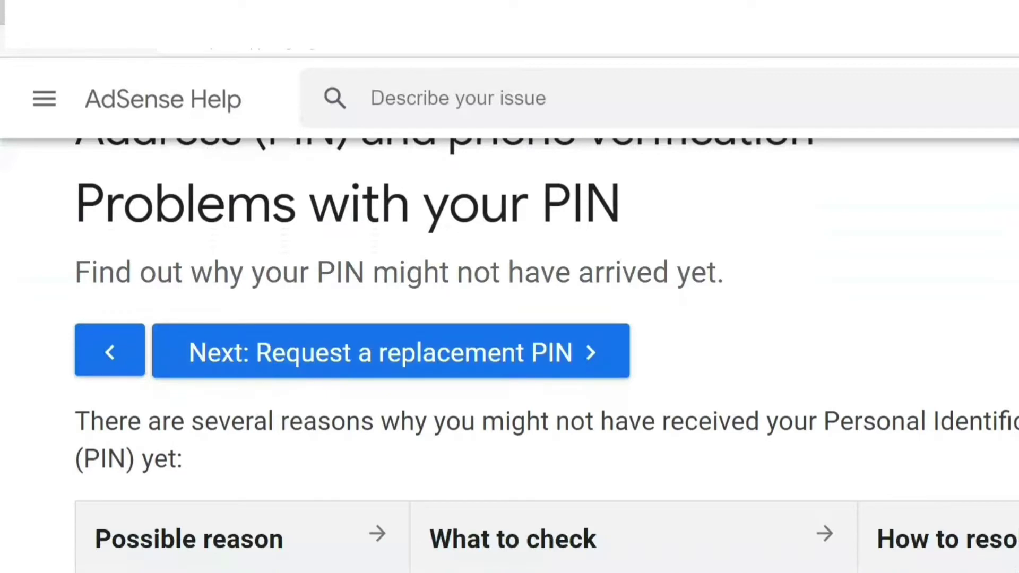
{"action": "scroll", "coordinate": [510, 356], "scroll_direction": "down", "scroll_amount": 5}
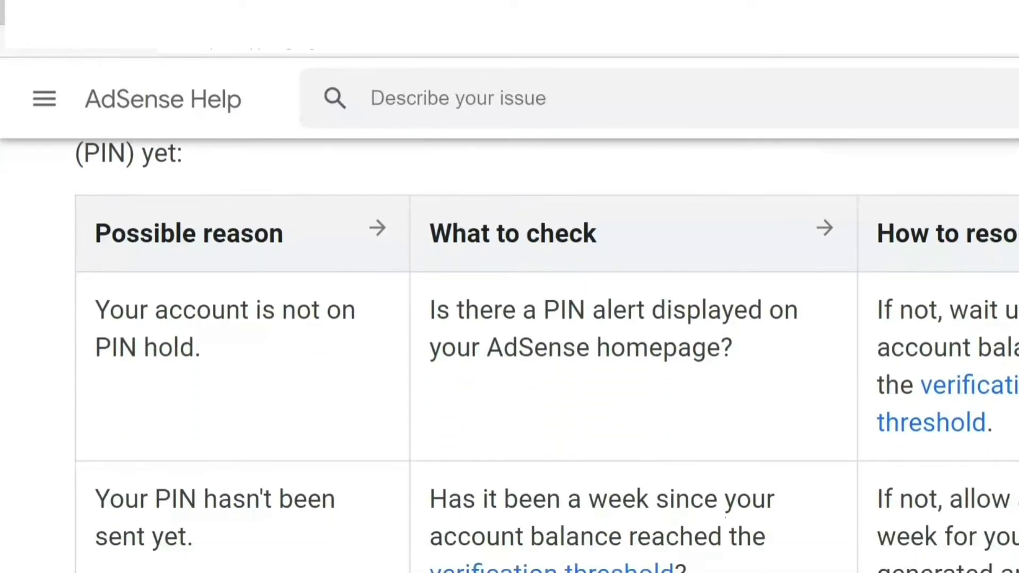
{"action": "scroll", "coordinate": [510, 355], "scroll_direction": "down", "scroll_amount": 3}
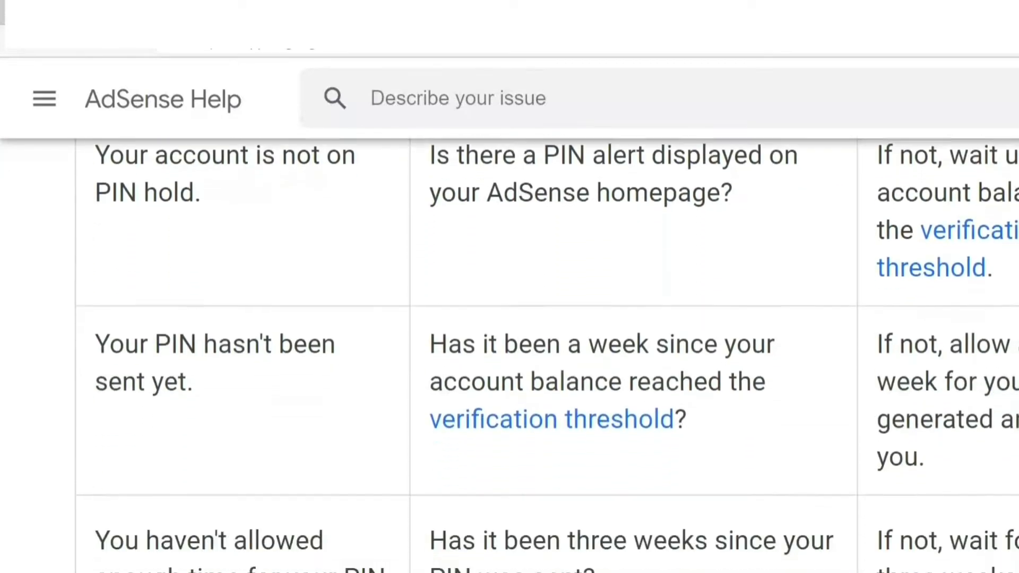
{"action": "scroll", "coordinate": [510, 355], "scroll_direction": "down", "scroll_amount": 12}
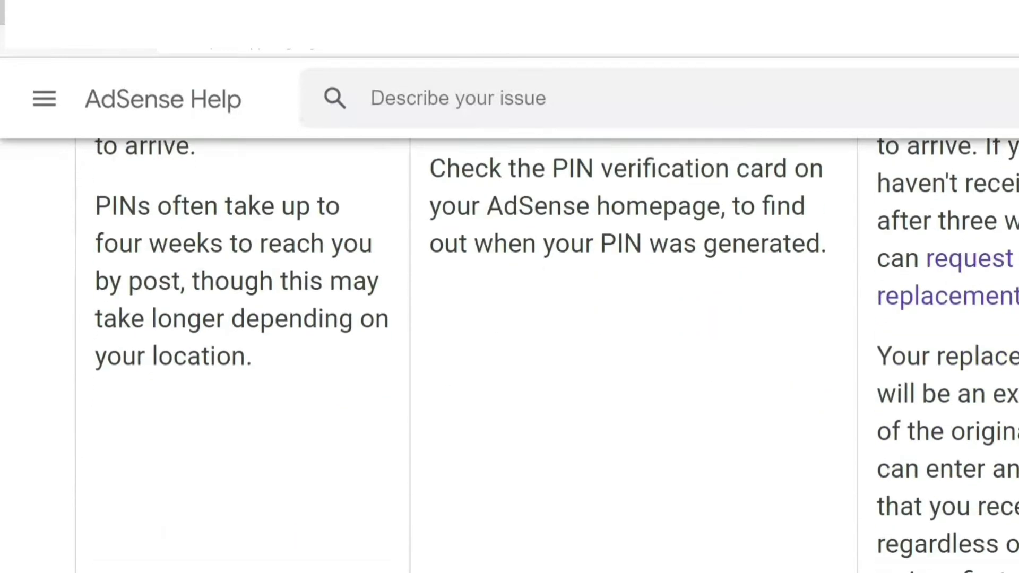
{"action": "scroll", "coordinate": [510, 356], "scroll_direction": "down", "scroll_amount": 4}
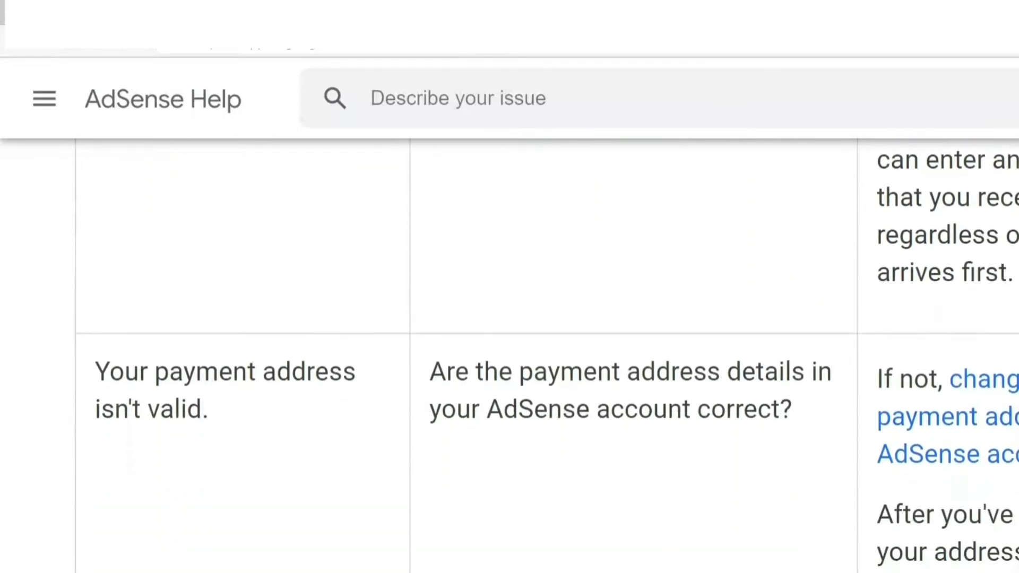
{"action": "scroll", "coordinate": [509, 356], "scroll_direction": "down", "scroll_amount": 2}
{"action": "scroll", "coordinate": [510, 356], "scroll_direction": "up", "scroll_amount": 3}
{"action": "scroll", "coordinate": [510, 355], "scroll_direction": "down", "scroll_amount": 1}
{"action": "scroll", "coordinate": [509, 356], "scroll_direction": "down", "scroll_amount": 1}
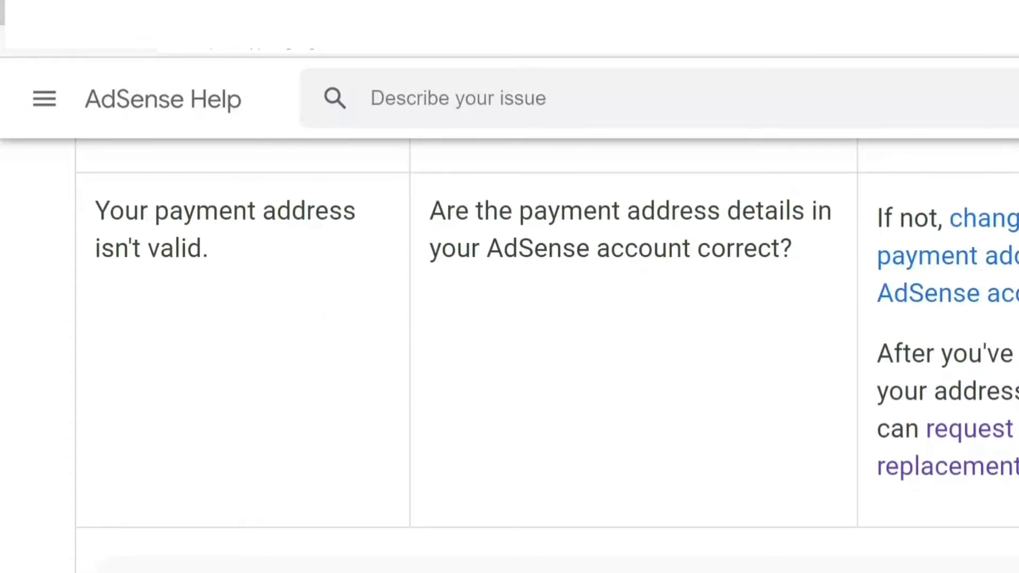
{"action": "scroll", "coordinate": [509, 355], "scroll_direction": "down", "scroll_amount": 5}
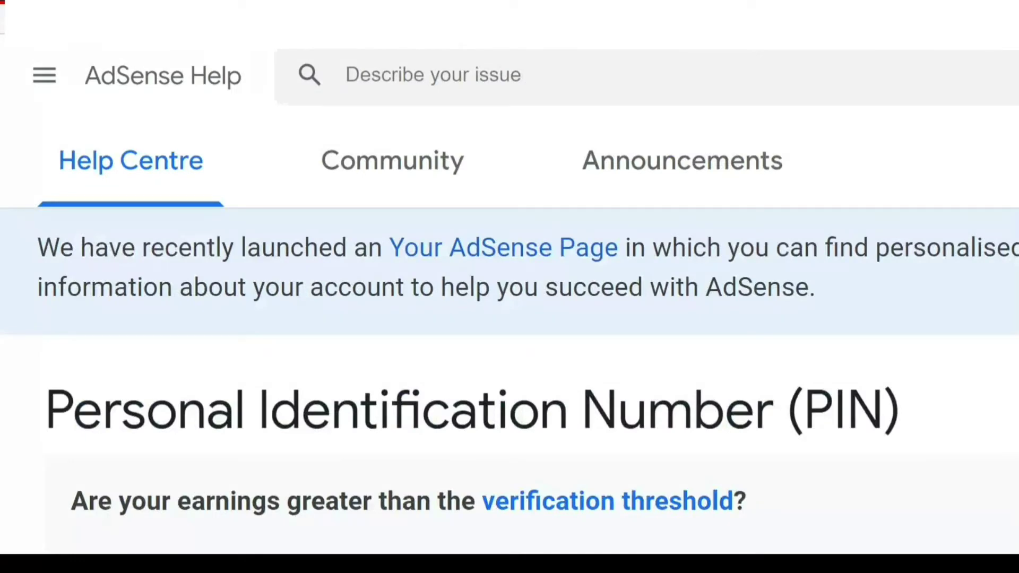
Answer Yes to earnings being above the verification threshold in the PIN troubleshooter.
{"action": "scroll", "coordinate": [510, 335], "scroll_direction": "down", "scroll_amount": 5}
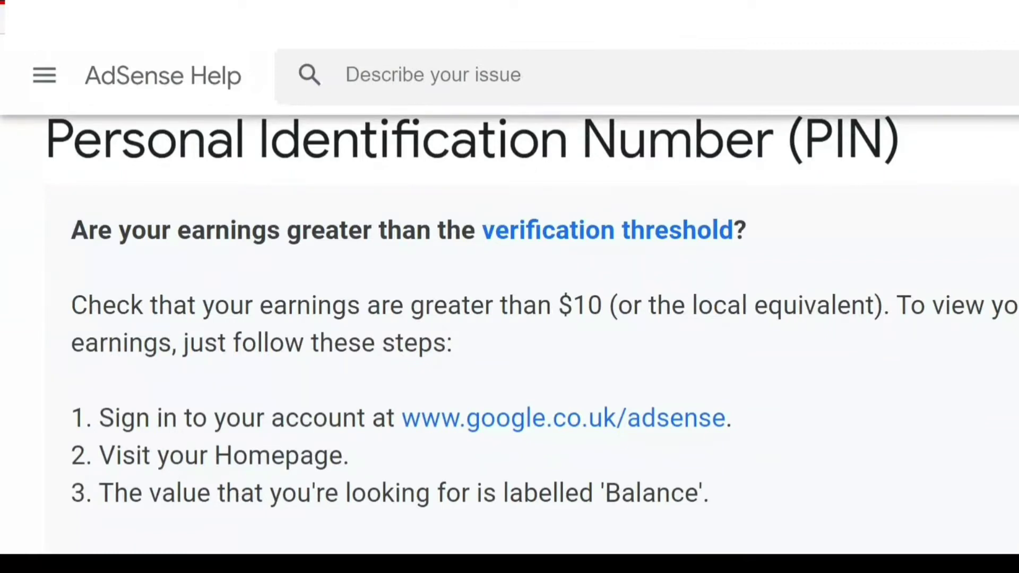
{"action": "scroll", "coordinate": [534, 335], "scroll_direction": "down", "scroll_amount": 5}
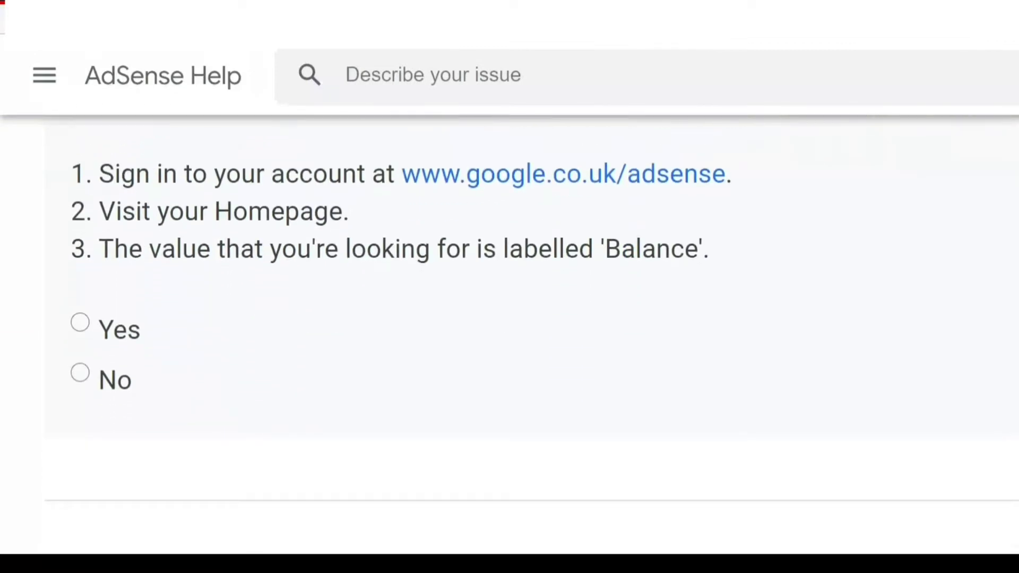
{"action": "left_click", "coordinate": [80, 322]}
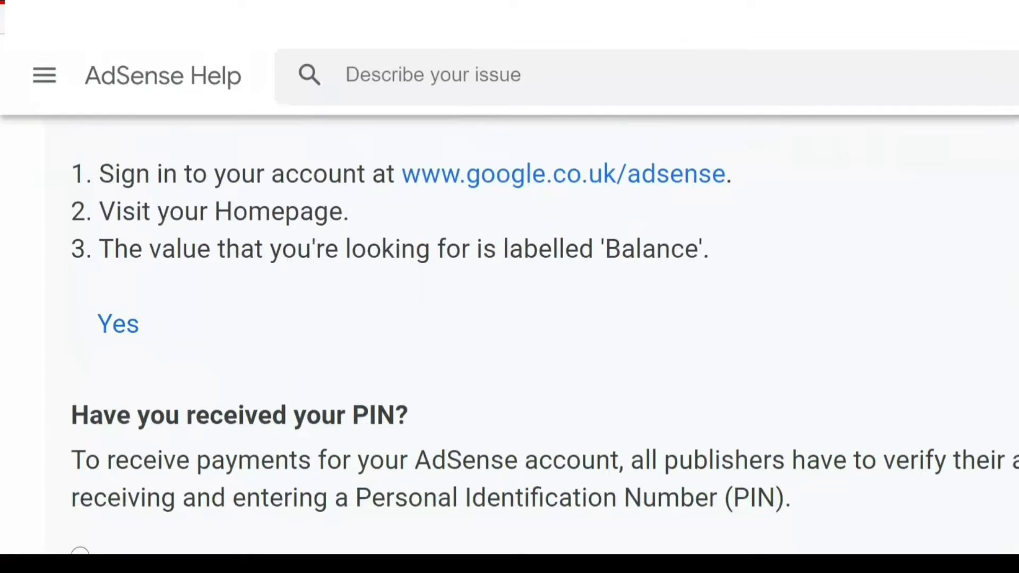
{"action": "scroll", "coordinate": [545, 351], "scroll_direction": "down", "scroll_amount": 3}
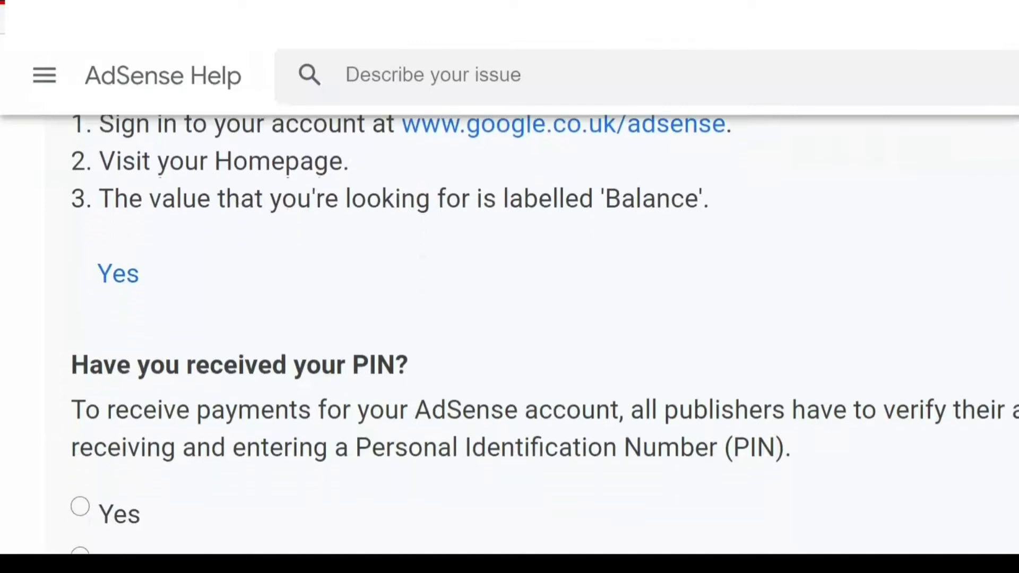
{"action": "scroll", "coordinate": [544, 351], "scroll_direction": "down", "scroll_amount": 1}
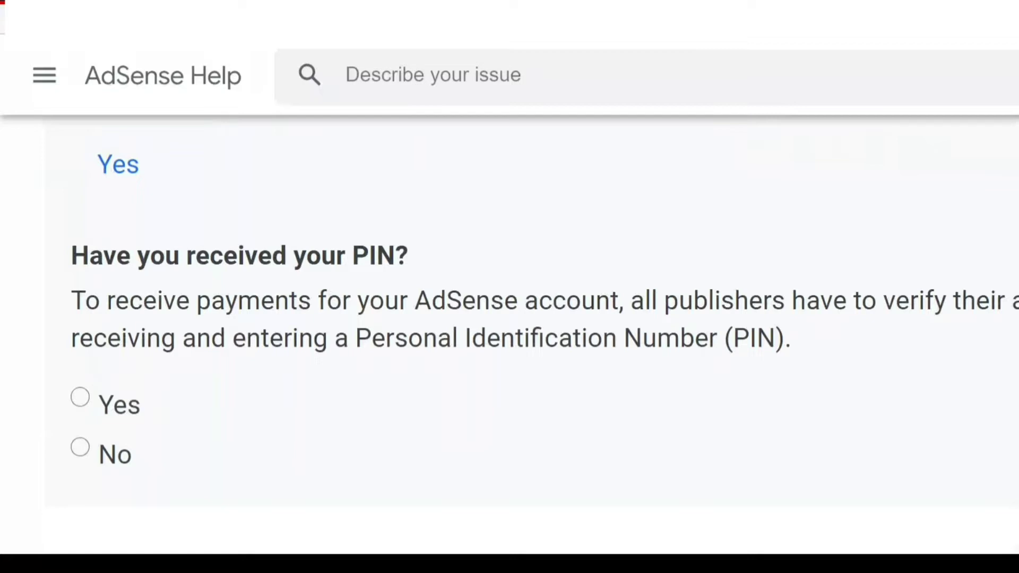
Answer No to receiving the PIN and Yes to four replacement PINs requested.
{"action": "left_click", "coordinate": [81, 448]}
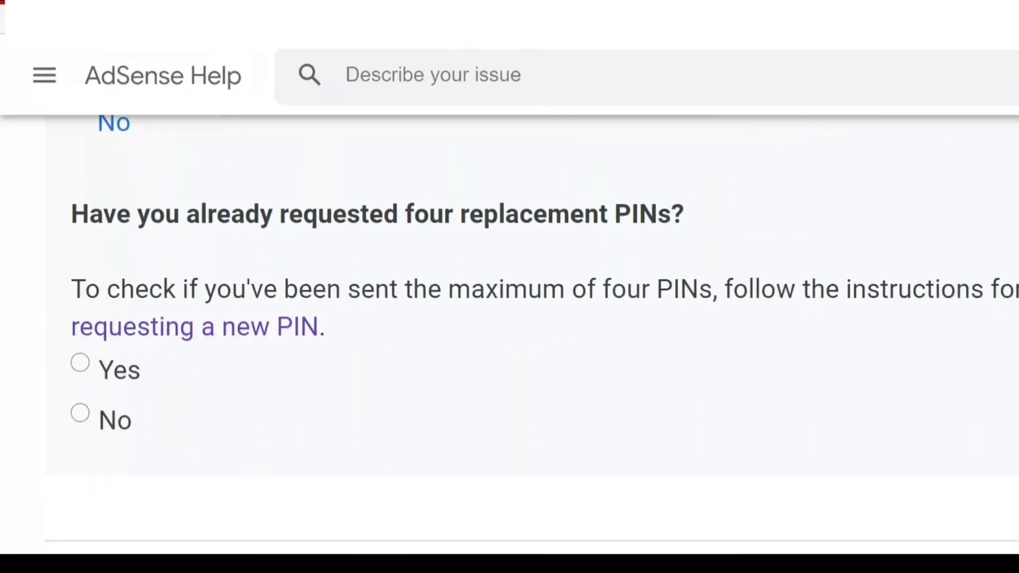
{"action": "left_click_drag", "start_coordinate": [448, 289], "coordinate": [700, 289]}
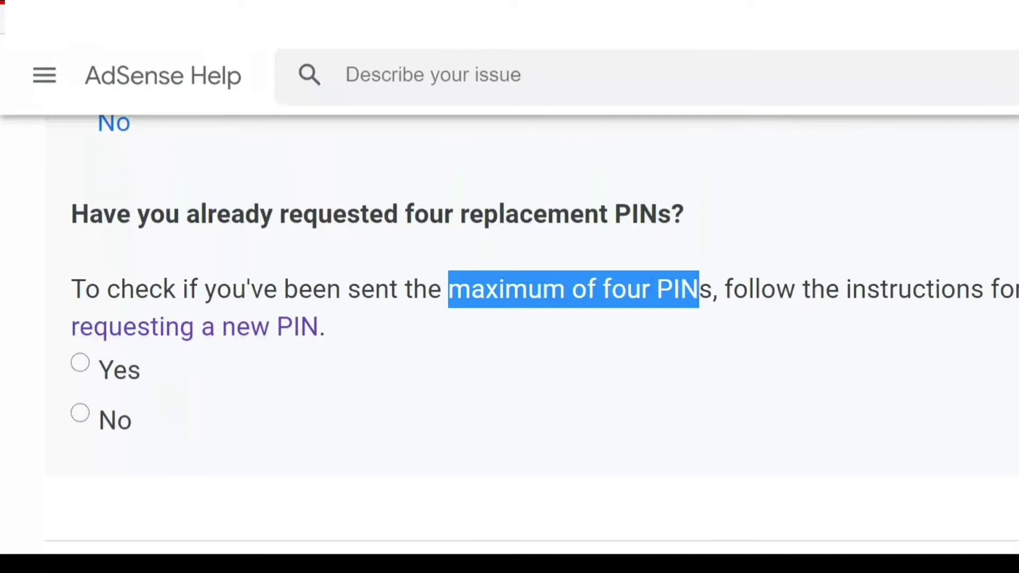
{"action": "left_click", "coordinate": [80, 363]}
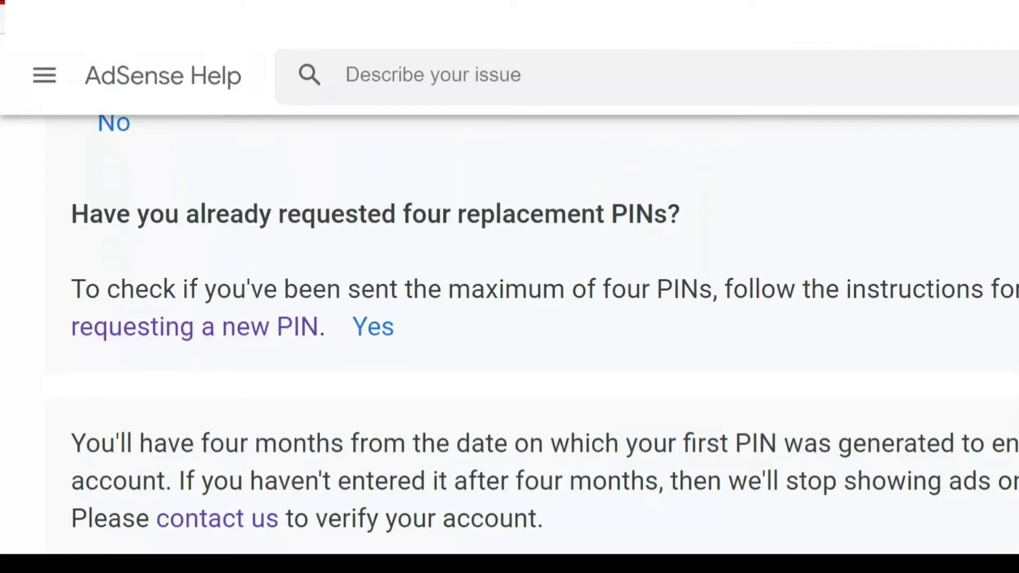
{"action": "scroll", "coordinate": [531, 340], "scroll_direction": "down", "scroll_amount": 5}
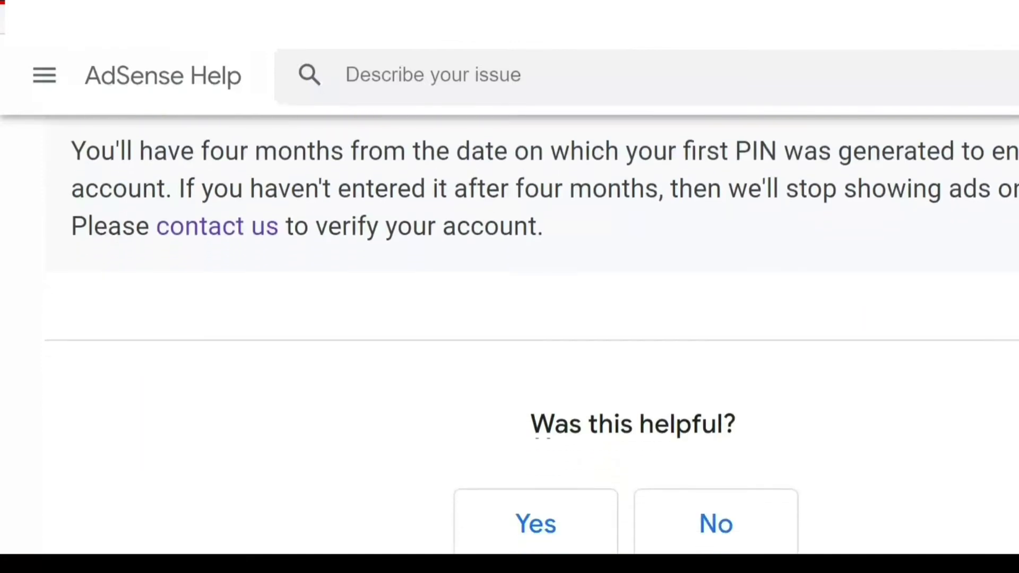
{"action": "scroll", "coordinate": [531, 340], "scroll_direction": "up", "scroll_amount": 1}
{"action": "scroll", "coordinate": [531, 340], "scroll_direction": "up", "scroll_amount": 2}
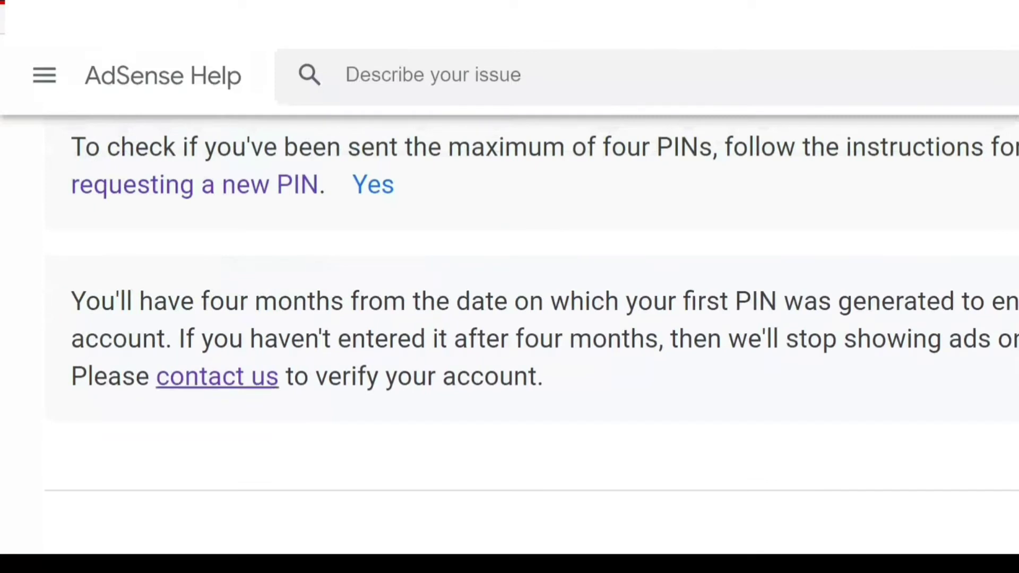
{"action": "scroll", "coordinate": [217, 376], "scroll_direction": "up", "scroll_amount": 10}
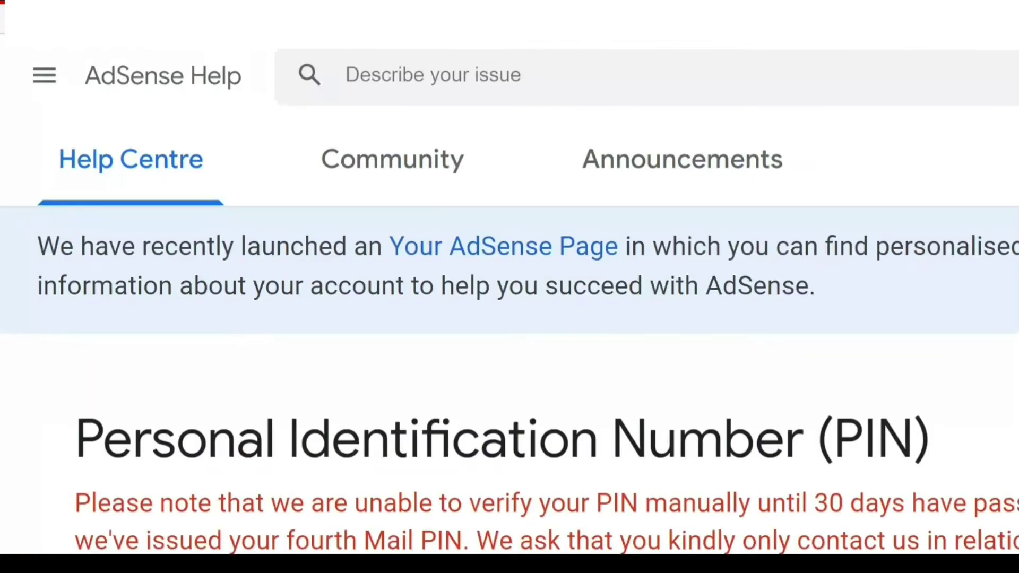
Enter the contact's name in the Name field of the PIN contact form.
{"action": "scroll", "coordinate": [510, 334], "scroll_direction": "down", "scroll_amount": 5}
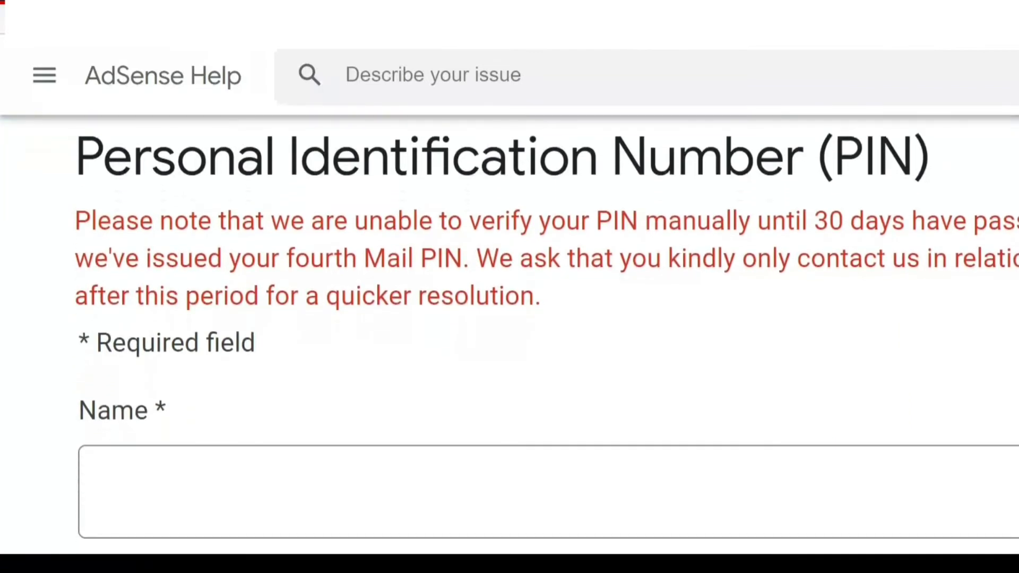
{"action": "scroll", "coordinate": [510, 329], "scroll_direction": "down", "scroll_amount": 3}
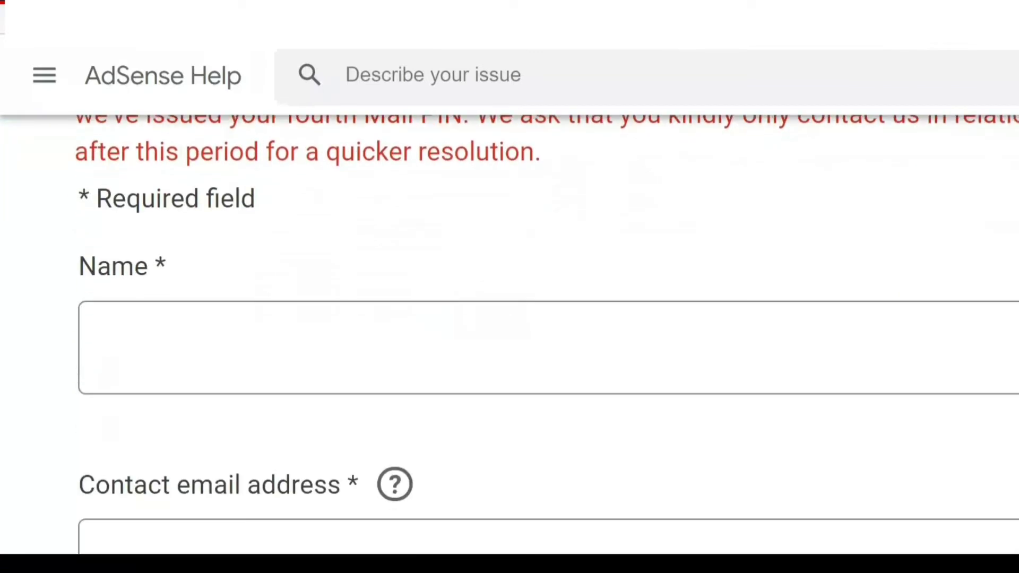
{"action": "left_click", "coordinate": [509, 348]}
{"action": "type", "text": "xxxxxx"}
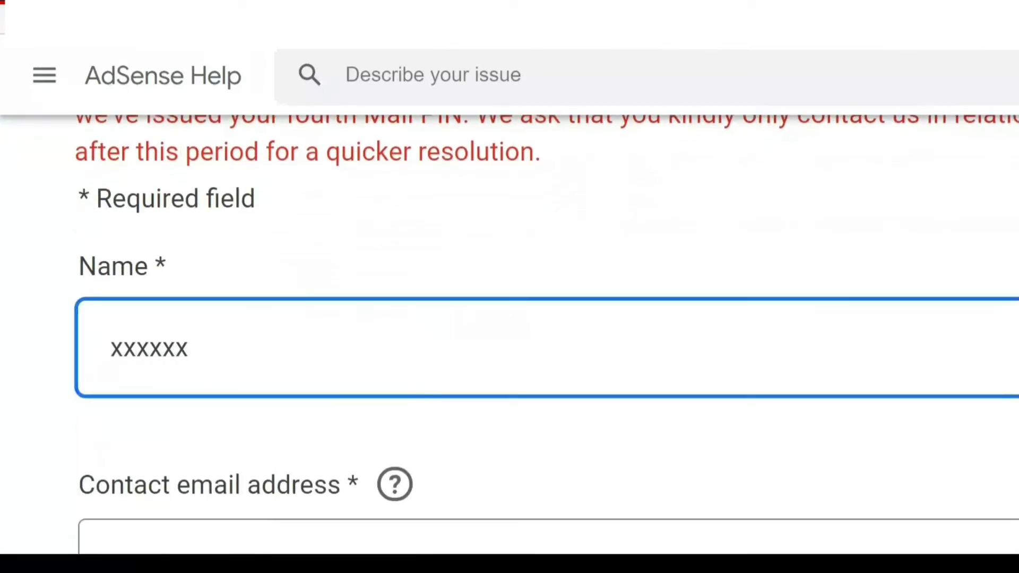
Fill in the AdSense Publisher ID field with the account's publisher ID.
{"action": "scroll", "coordinate": [509, 339], "scroll_direction": "down", "scroll_amount": 4}
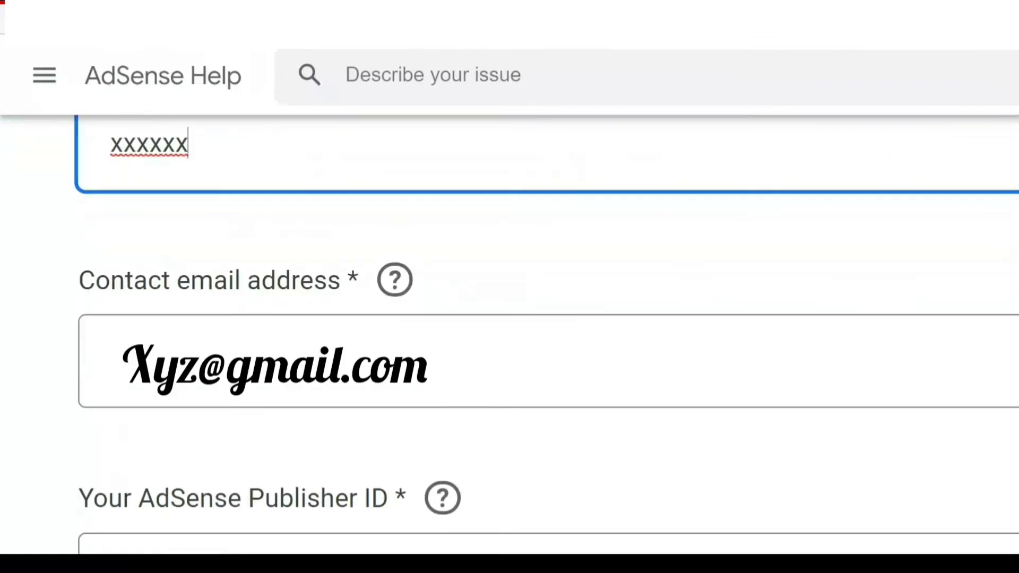
{"action": "key", "text": "Tab"}
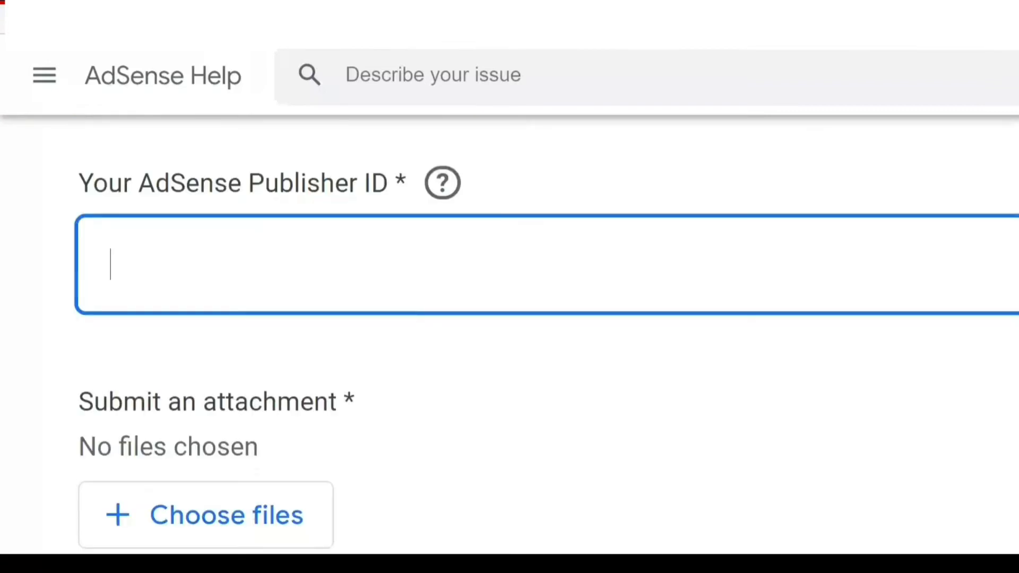
{"action": "type", "text": "pub-xxx"}
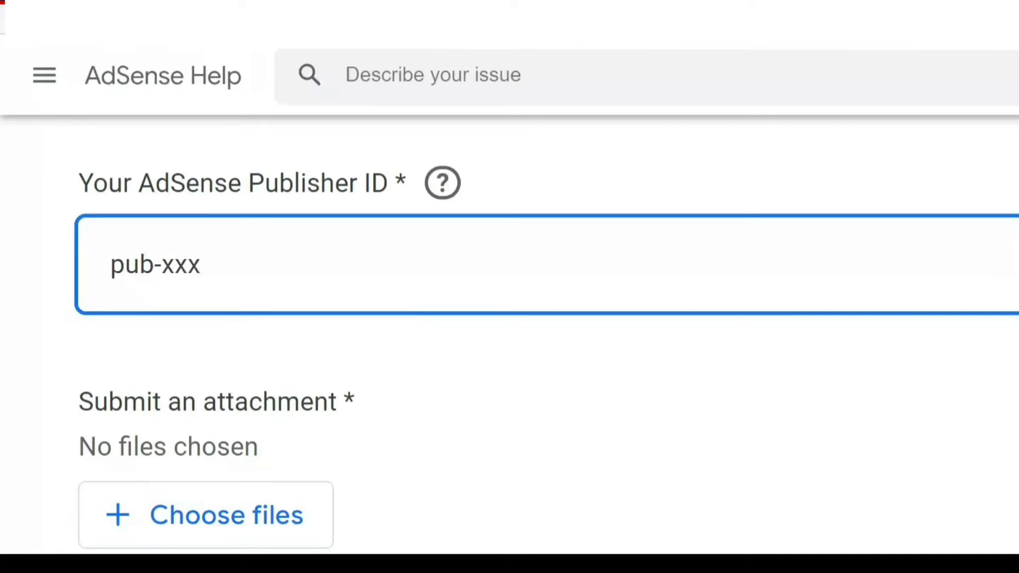
{"action": "scroll", "coordinate": [546, 354], "scroll_direction": "down", "scroll_amount": 2}
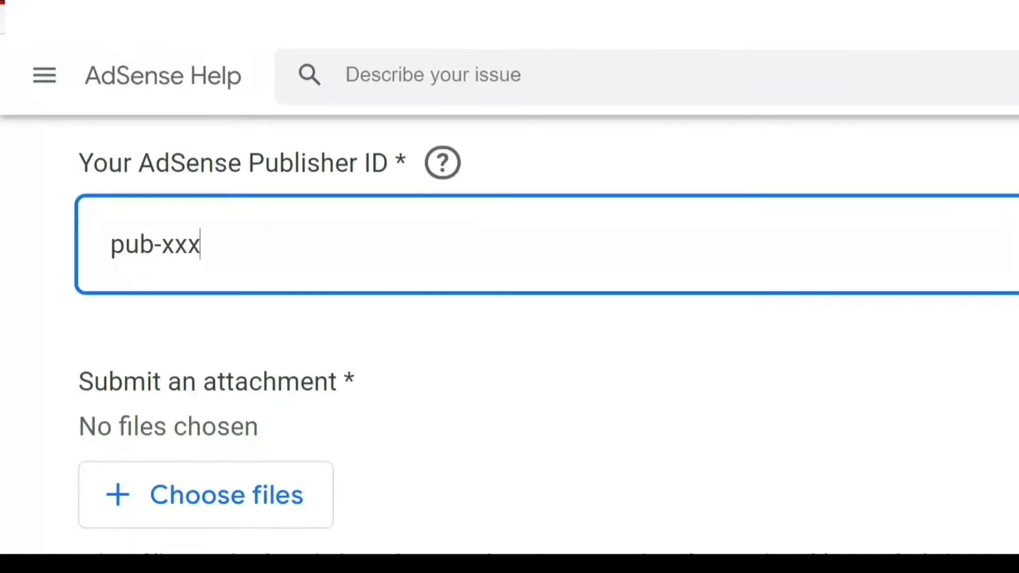
{"action": "scroll", "coordinate": [547, 354], "scroll_direction": "down", "scroll_amount": 2}
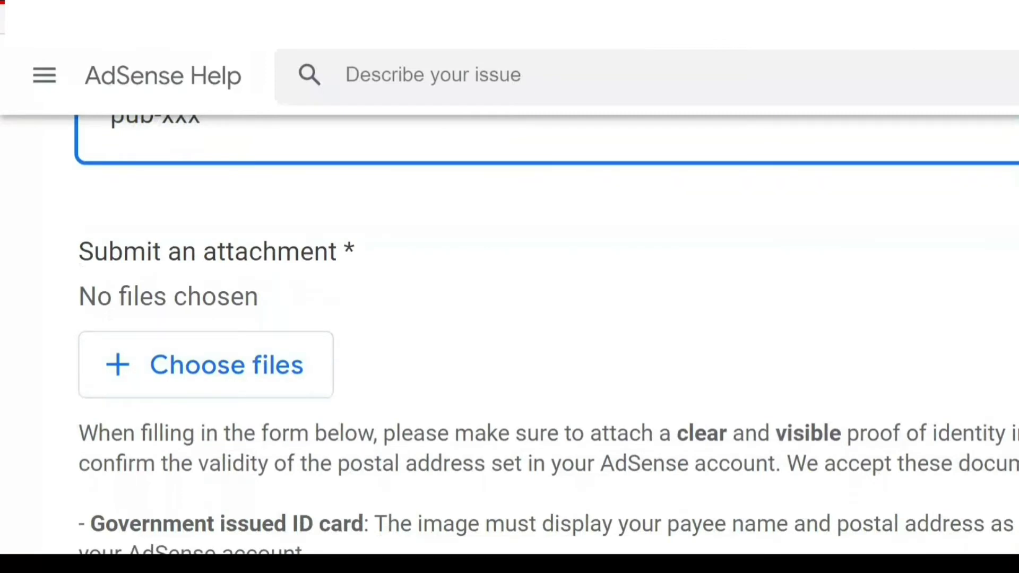
Highlight the accepted proofs: government ID card, bank statement or bill, and differing-address note.
{"action": "scroll", "coordinate": [548, 335], "scroll_direction": "down", "scroll_amount": 5}
{"action": "scroll", "coordinate": [549, 334], "scroll_direction": "up", "scroll_amount": 1}
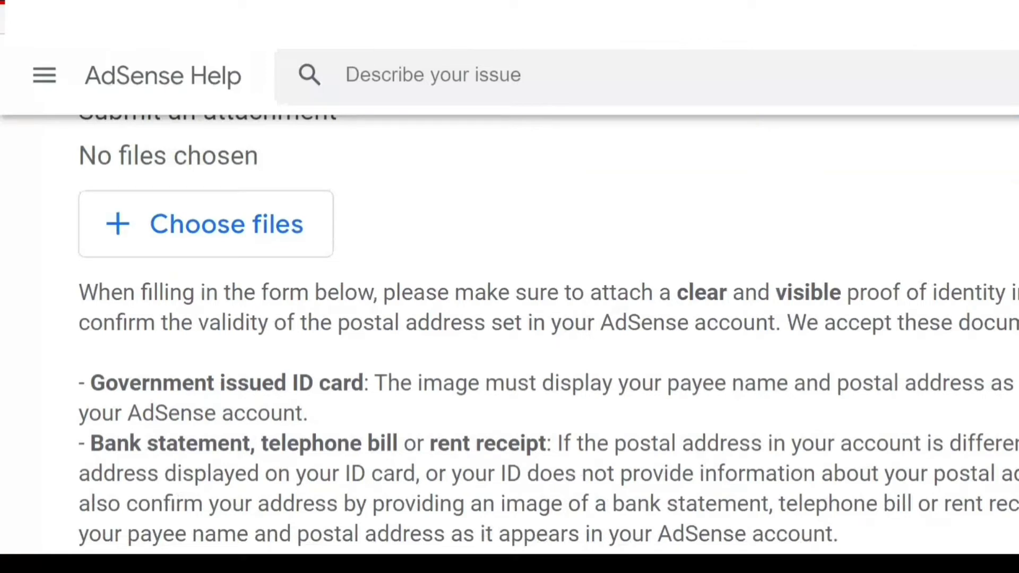
{"action": "left_click_drag", "start_coordinate": [90, 382], "coordinate": [308, 413]}
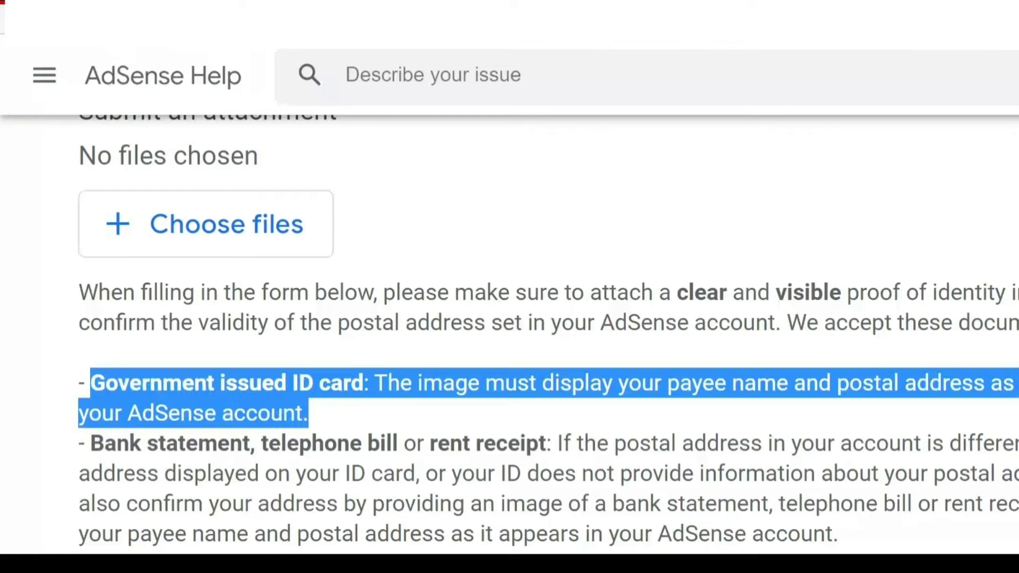
{"action": "left_click_drag", "start_coordinate": [90, 443], "coordinate": [1018, 443]}
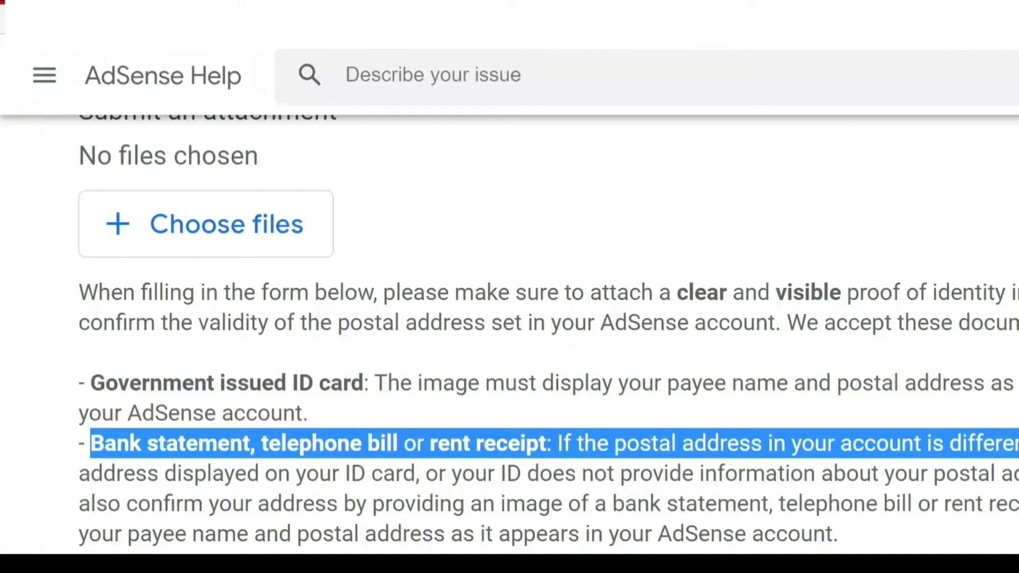
{"action": "left_click_drag", "start_coordinate": [425, 473], "coordinate": [1018, 474]}
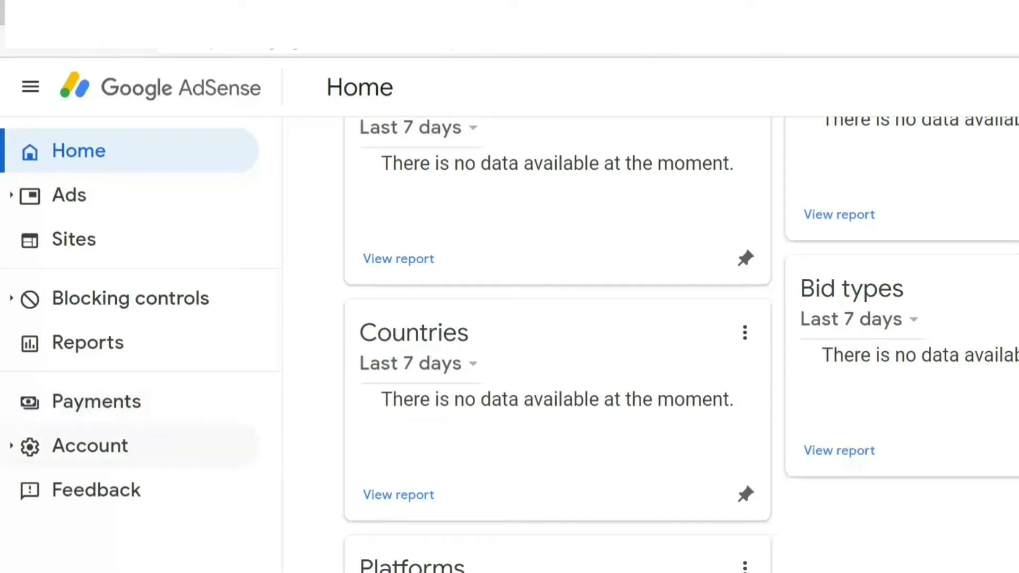
Go to the Payments page and check earnings against the AED 350.00 payout threshold.
{"action": "left_click", "coordinate": [87, 402]}
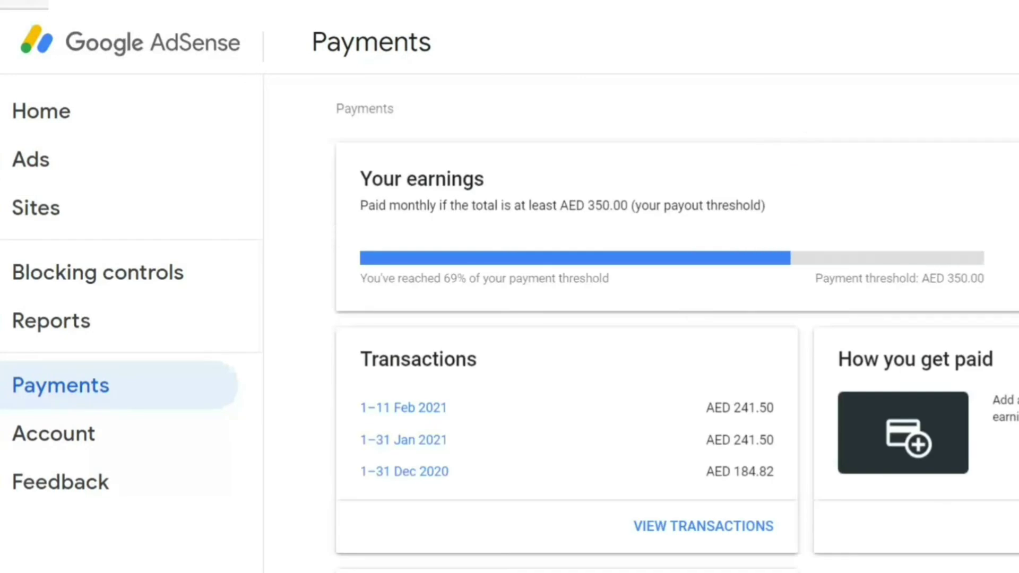
{"action": "scroll", "coordinate": [677, 332], "scroll_direction": "down", "scroll_amount": 4}
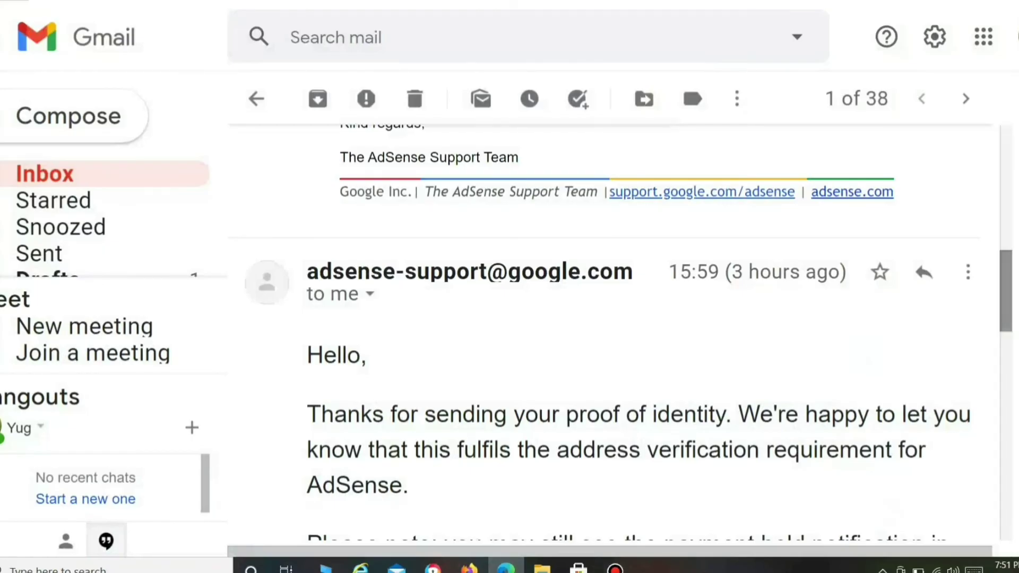
Read AdSense Support's Gmail reply confirming the proof of identity meets address verification.
{"action": "scroll", "coordinate": [621, 333], "scroll_direction": "down", "scroll_amount": 3}
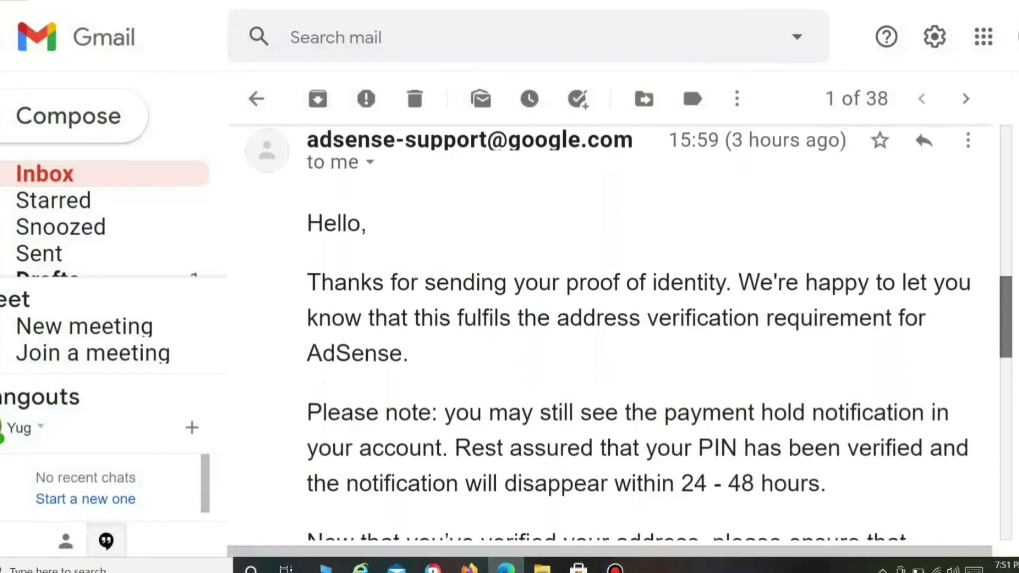
{"action": "scroll", "coordinate": [622, 332], "scroll_direction": "down", "scroll_amount": 2}
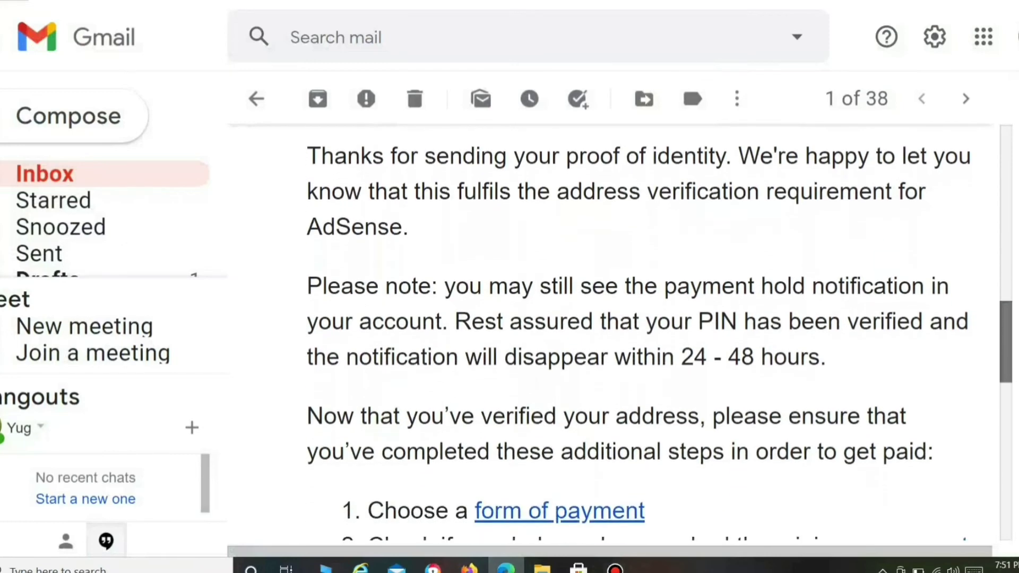
{"action": "scroll", "coordinate": [621, 332], "scroll_direction": "down", "scroll_amount": 2}
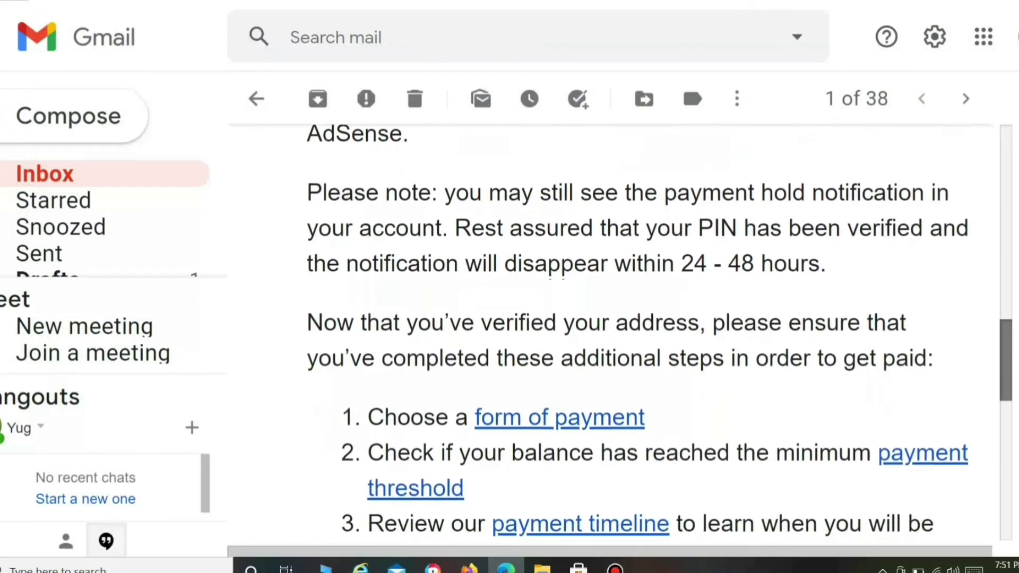
{"action": "scroll", "coordinate": [659, 341], "scroll_direction": "down", "scroll_amount": 1}
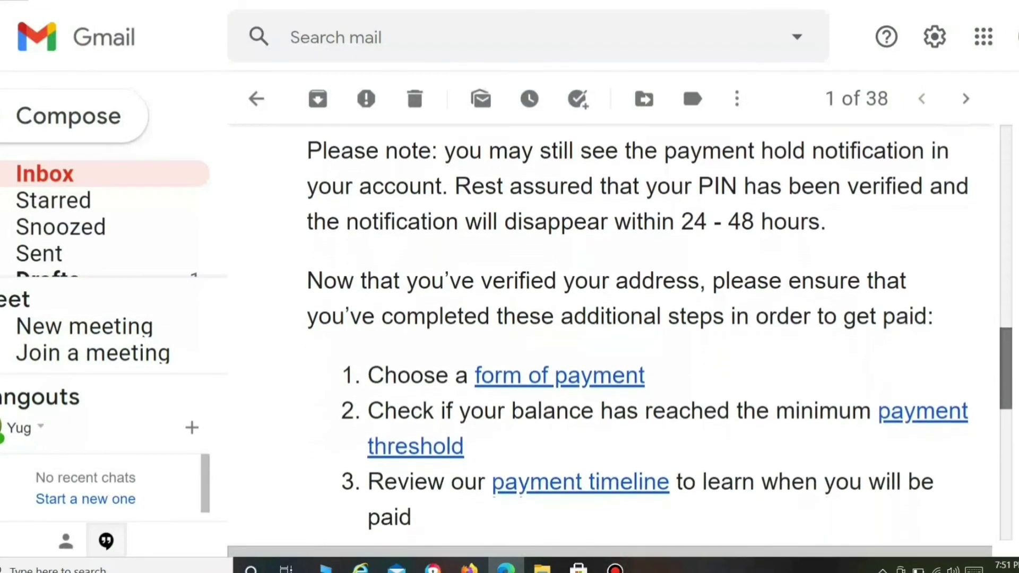
{"action": "scroll", "coordinate": [659, 333], "scroll_direction": "up", "scroll_amount": 1}
{"action": "scroll", "coordinate": [659, 333], "scroll_direction": "down", "scroll_amount": 2}
{"action": "scroll", "coordinate": [660, 333], "scroll_direction": "down", "scroll_amount": 1}
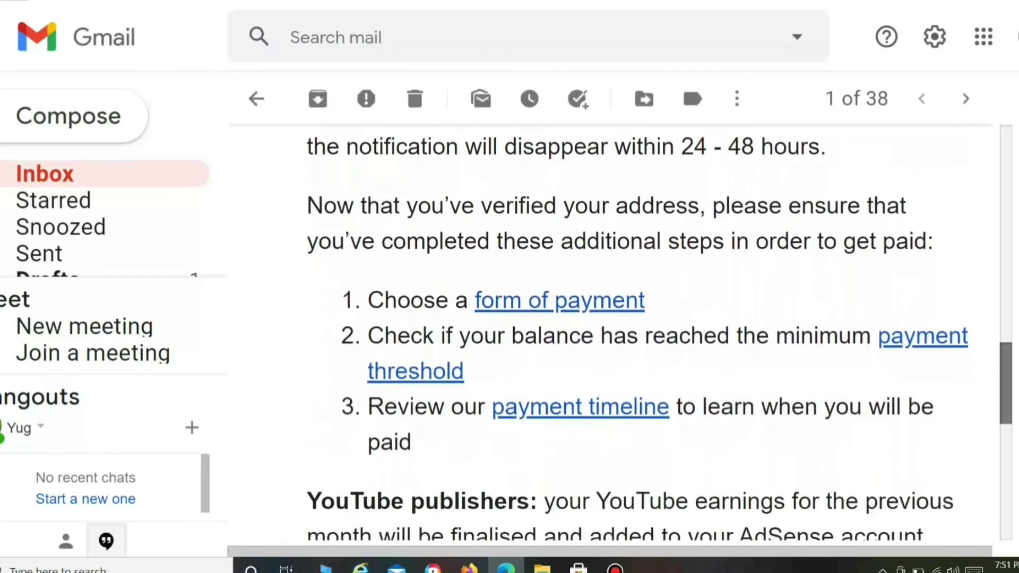
{"action": "scroll", "coordinate": [659, 332], "scroll_direction": "down", "scroll_amount": 1}
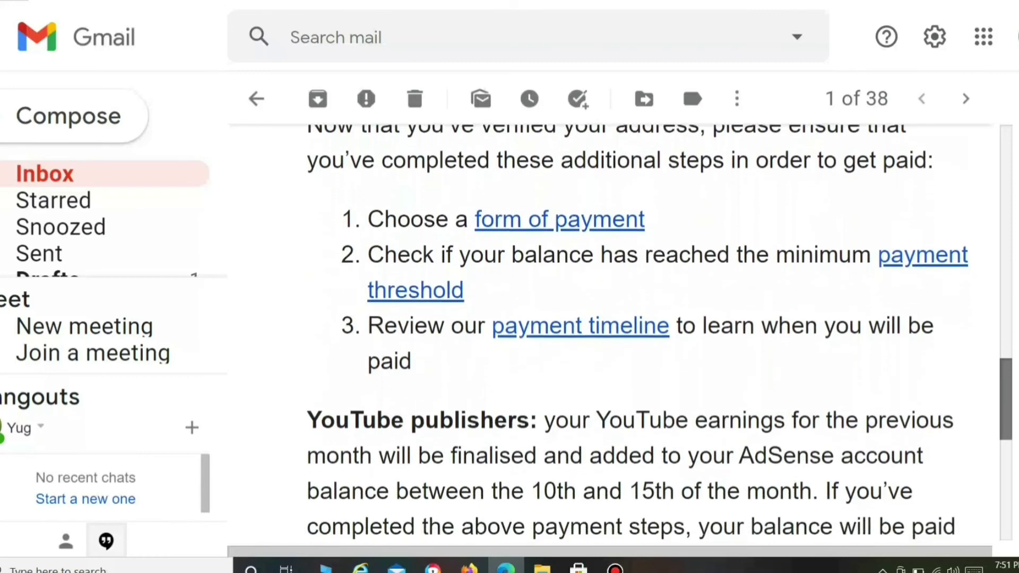
{"action": "scroll", "coordinate": [659, 333], "scroll_direction": "up", "scroll_amount": 2}
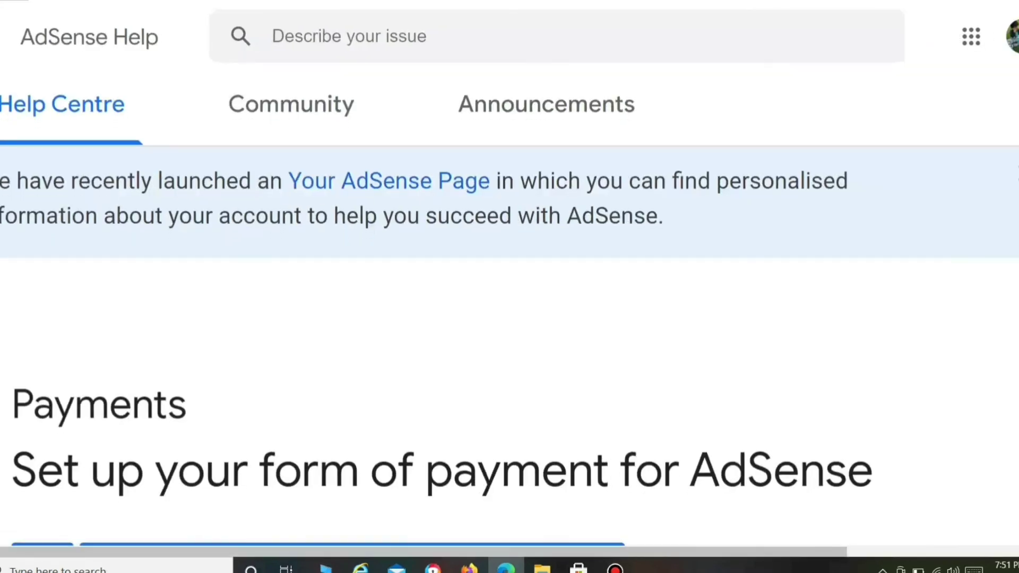
Read the Set up your form of payment article's steps and primary-method instructions.
{"action": "scroll", "coordinate": [509, 318], "scroll_direction": "down", "scroll_amount": 5}
{"action": "scroll", "coordinate": [510, 319], "scroll_direction": "down", "scroll_amount": 4}
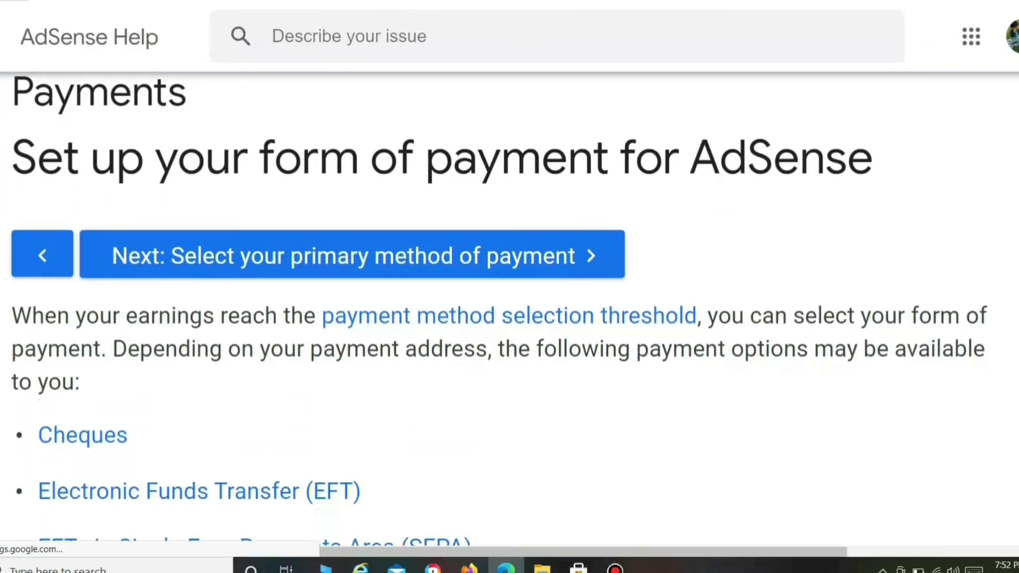
{"action": "scroll", "coordinate": [509, 319], "scroll_direction": "down", "scroll_amount": 1}
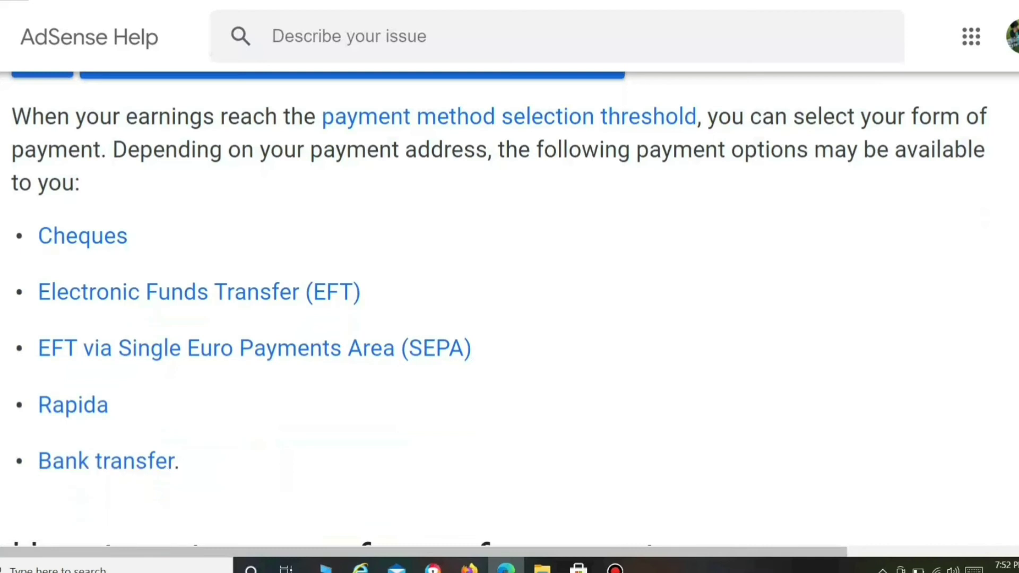
{"action": "scroll", "coordinate": [499, 308], "scroll_direction": "down", "scroll_amount": 5}
{"action": "scroll", "coordinate": [499, 308], "scroll_direction": "down", "scroll_amount": 4}
{"action": "scroll", "coordinate": [499, 308], "scroll_direction": "up", "scroll_amount": 1}
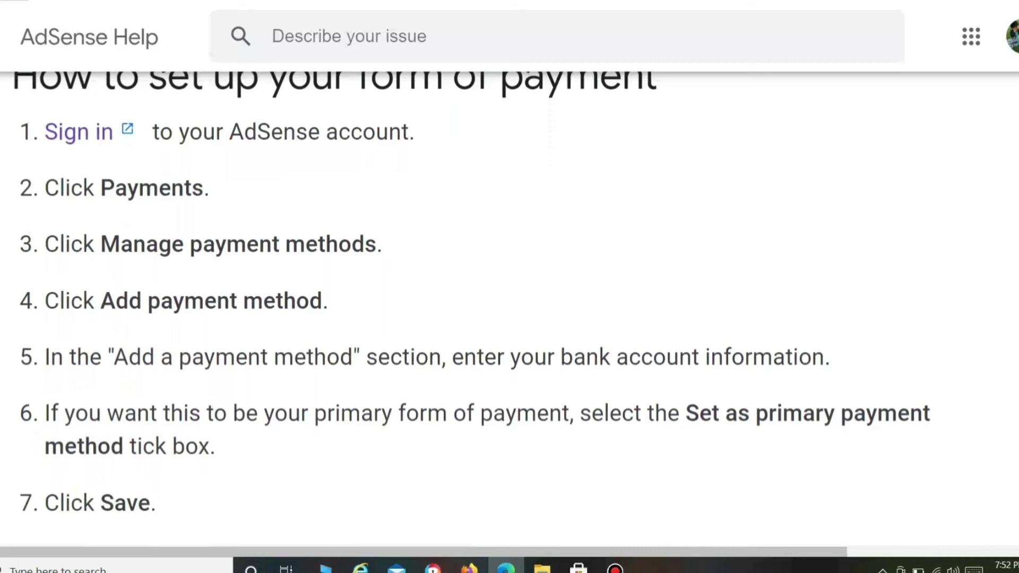
{"action": "scroll", "coordinate": [510, 308], "scroll_direction": "down", "scroll_amount": 8}
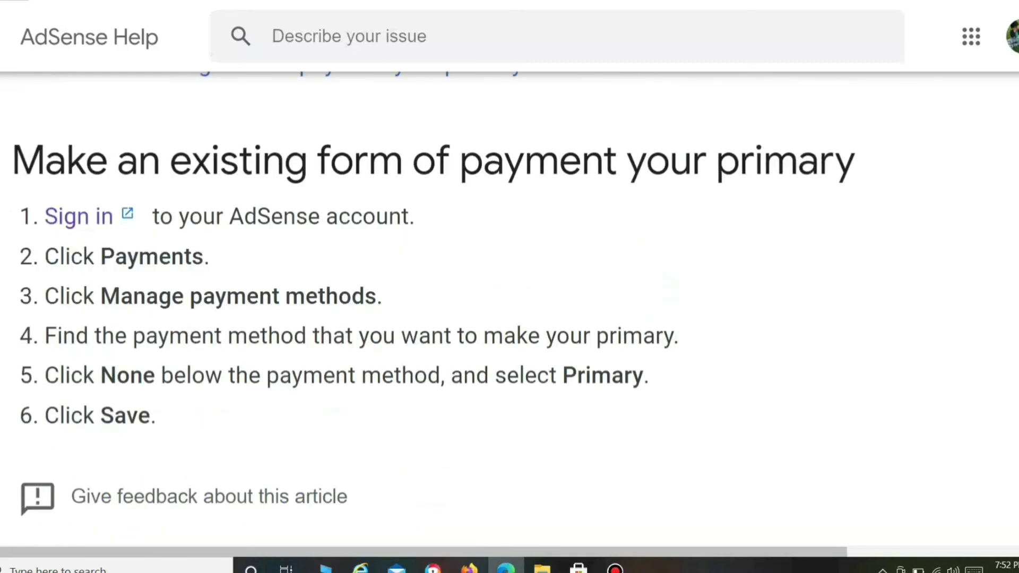